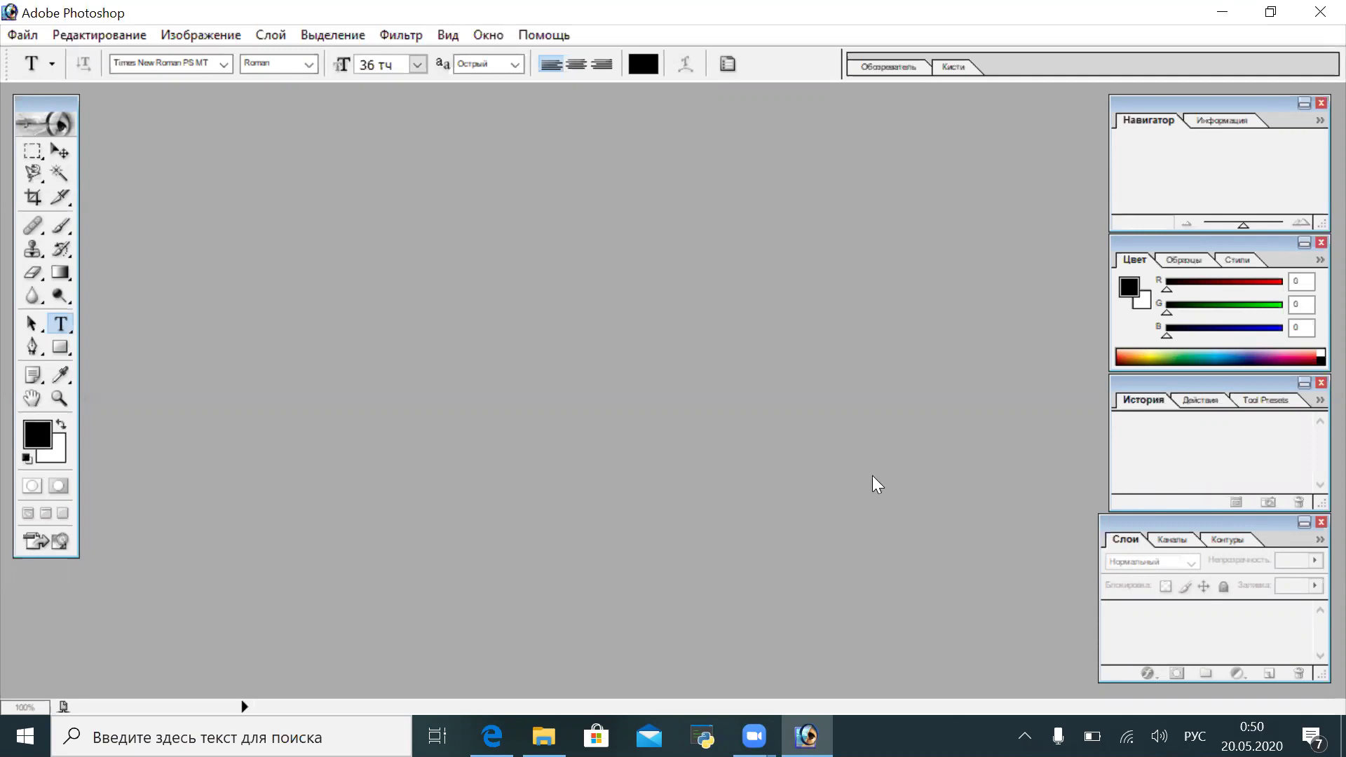
Step: Switch to the browser and preview the mountain lake and yurt landscape photos in the Kazakhstan nature image results
click(492, 736)
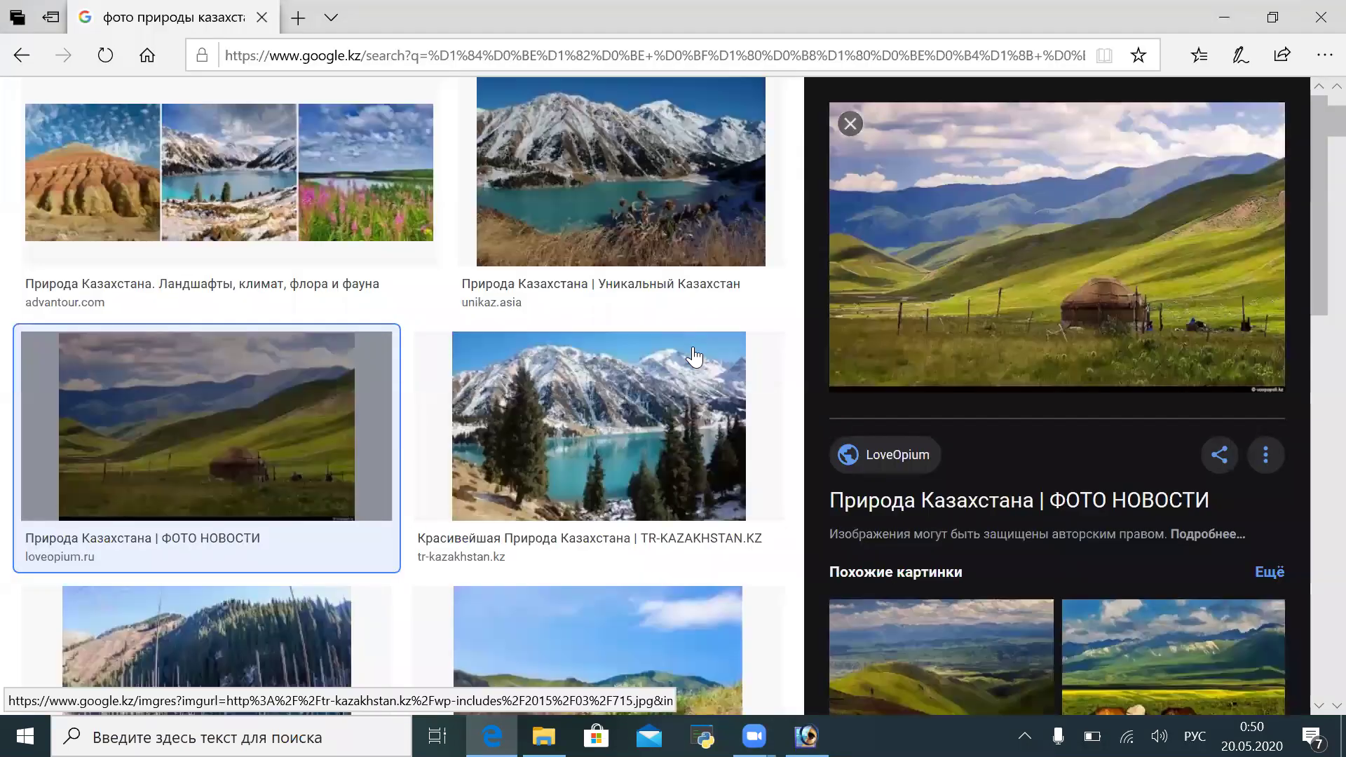
scroll(526, 484, down, 4)
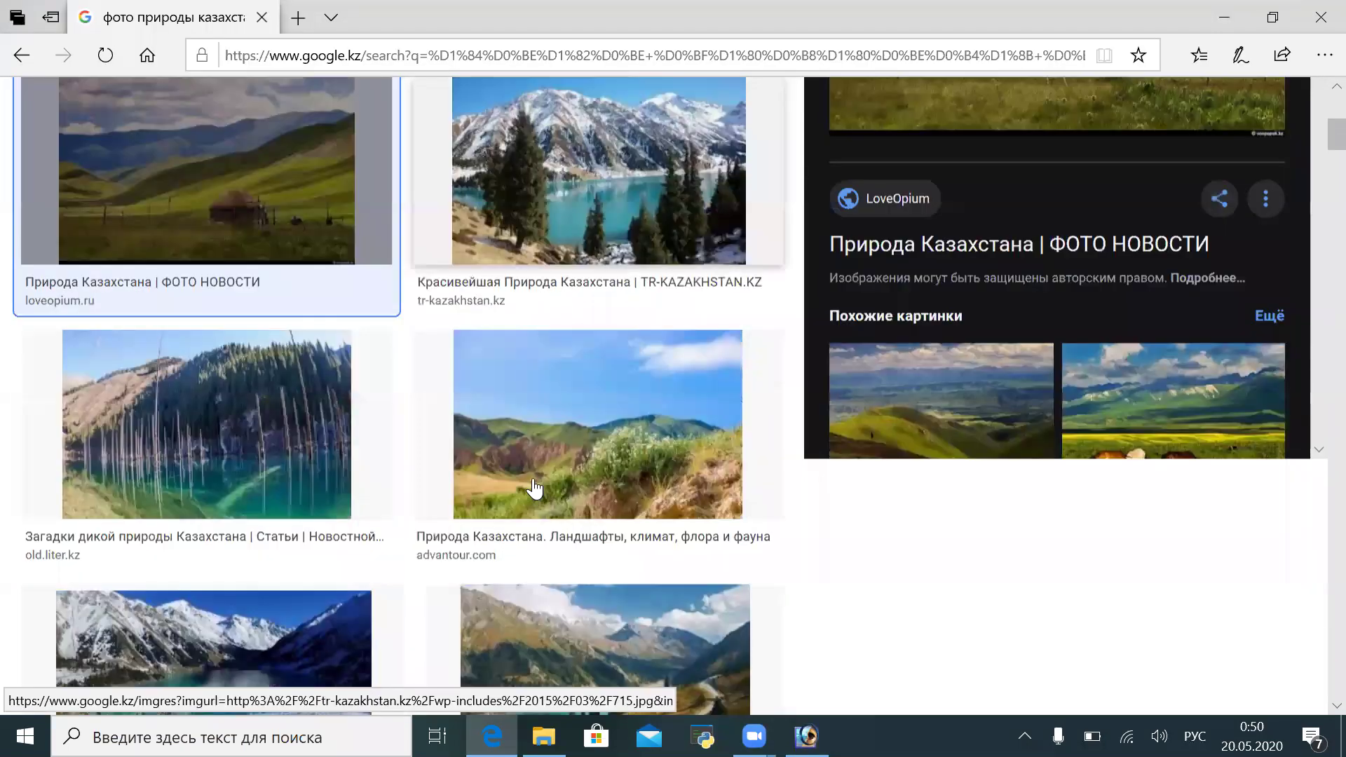
scroll(622, 284, up, 3)
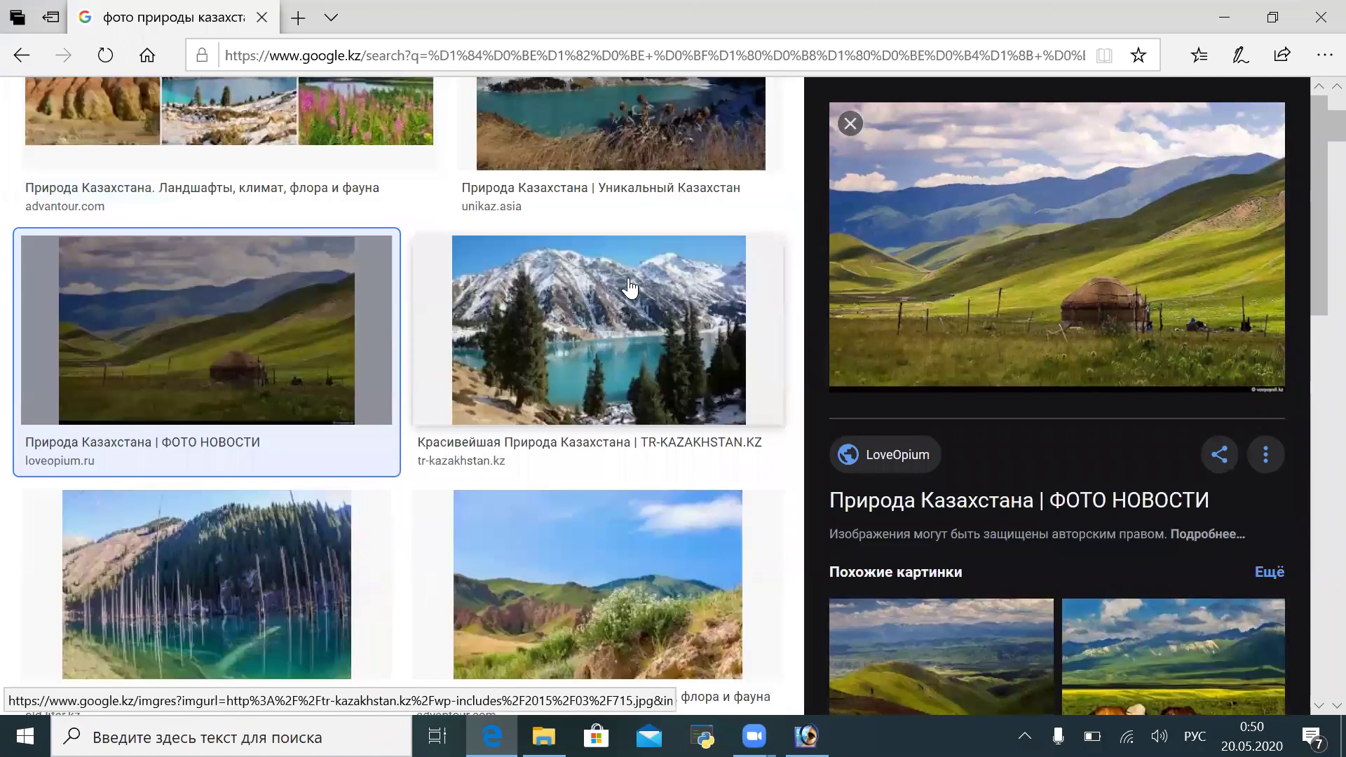
scroll(553, 326, up, 2)
scroll(573, 324, up, 1)
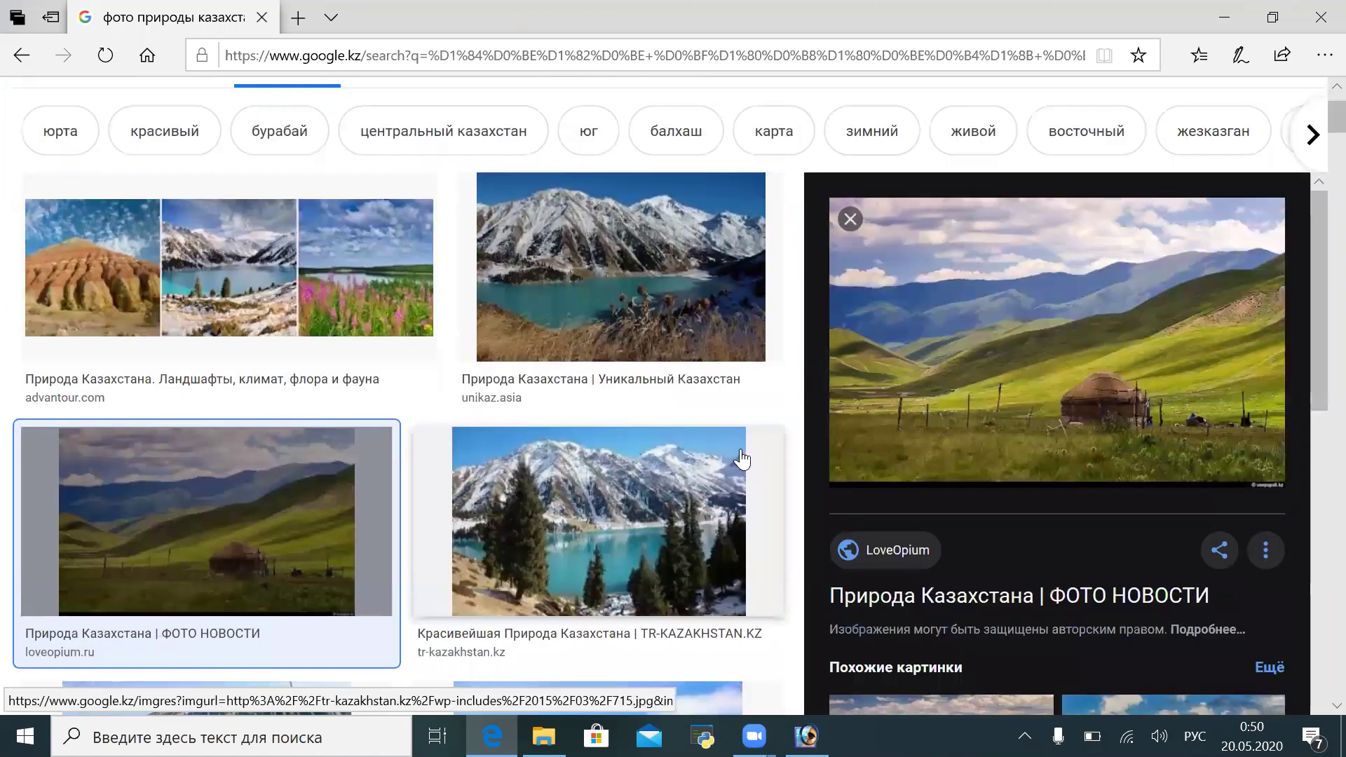
click(660, 282)
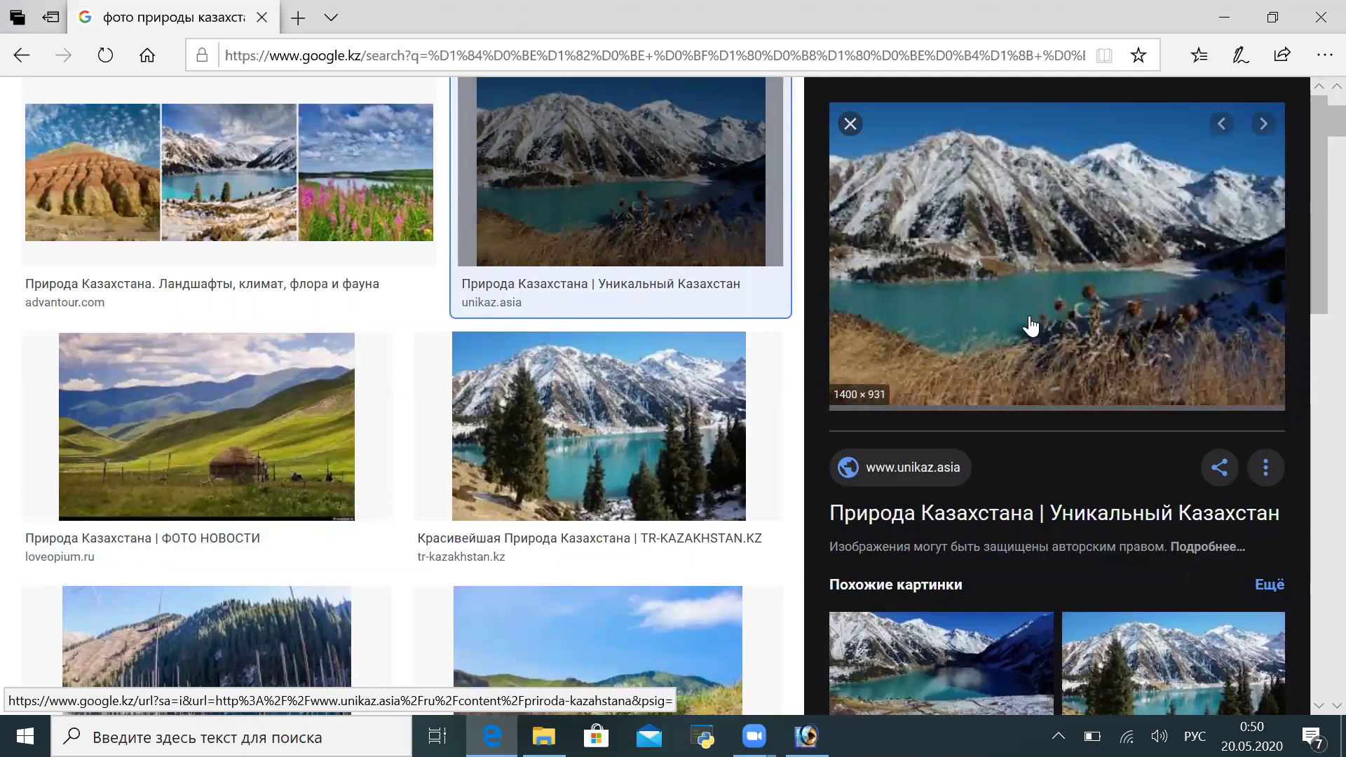
click(665, 445)
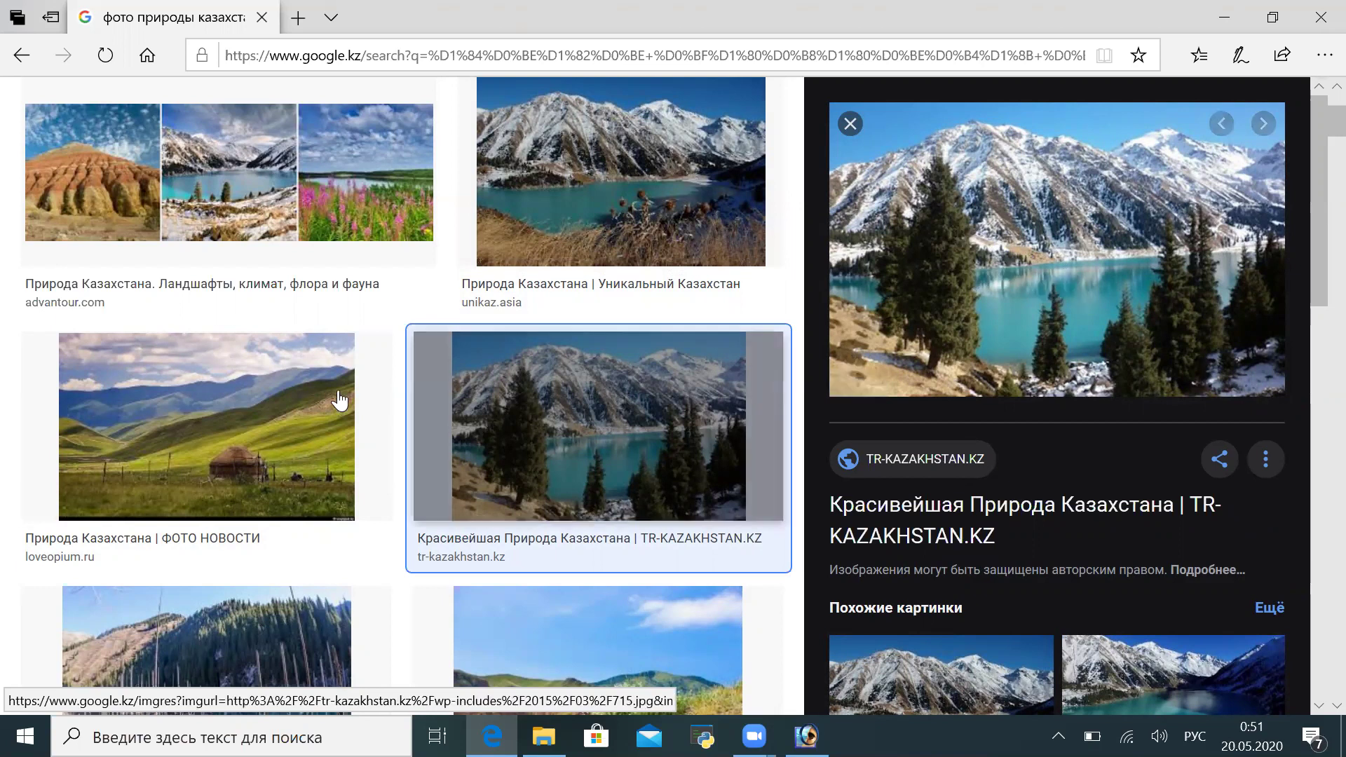
click(310, 407)
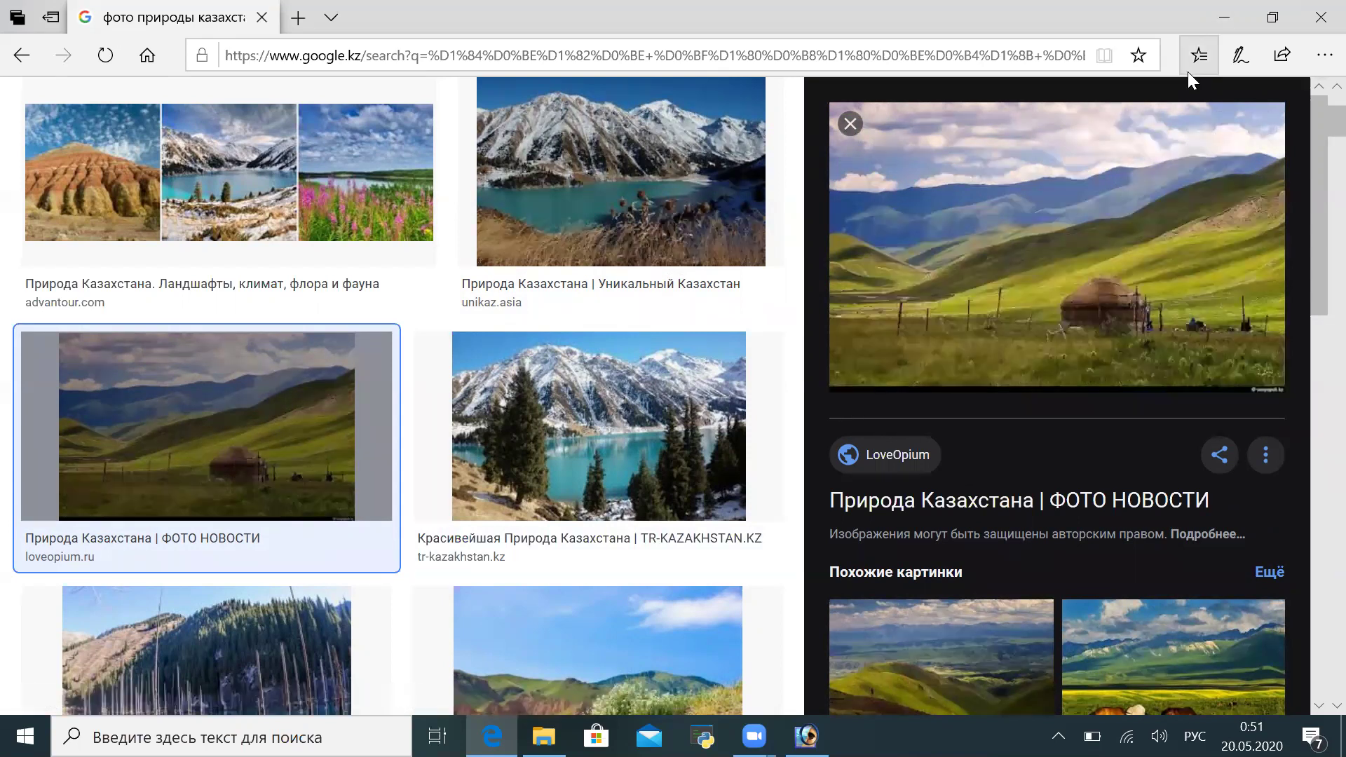
Step: Open the image d1f27d453c023cacb3b12b766c302eff.jpg from the desktop in Photoshop and reposition its window in the workspace
click(1234, 14)
click(1224, 14)
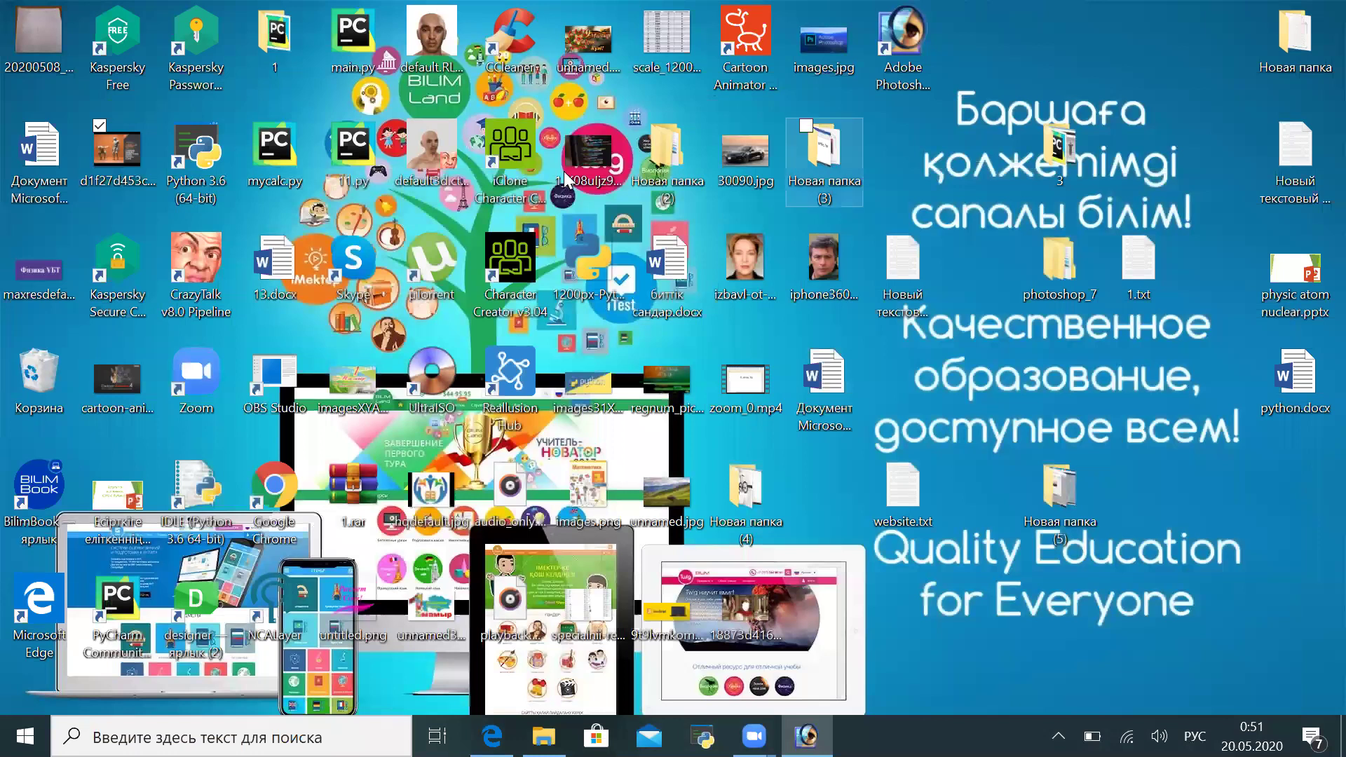
drag(129, 147, 688, 288)
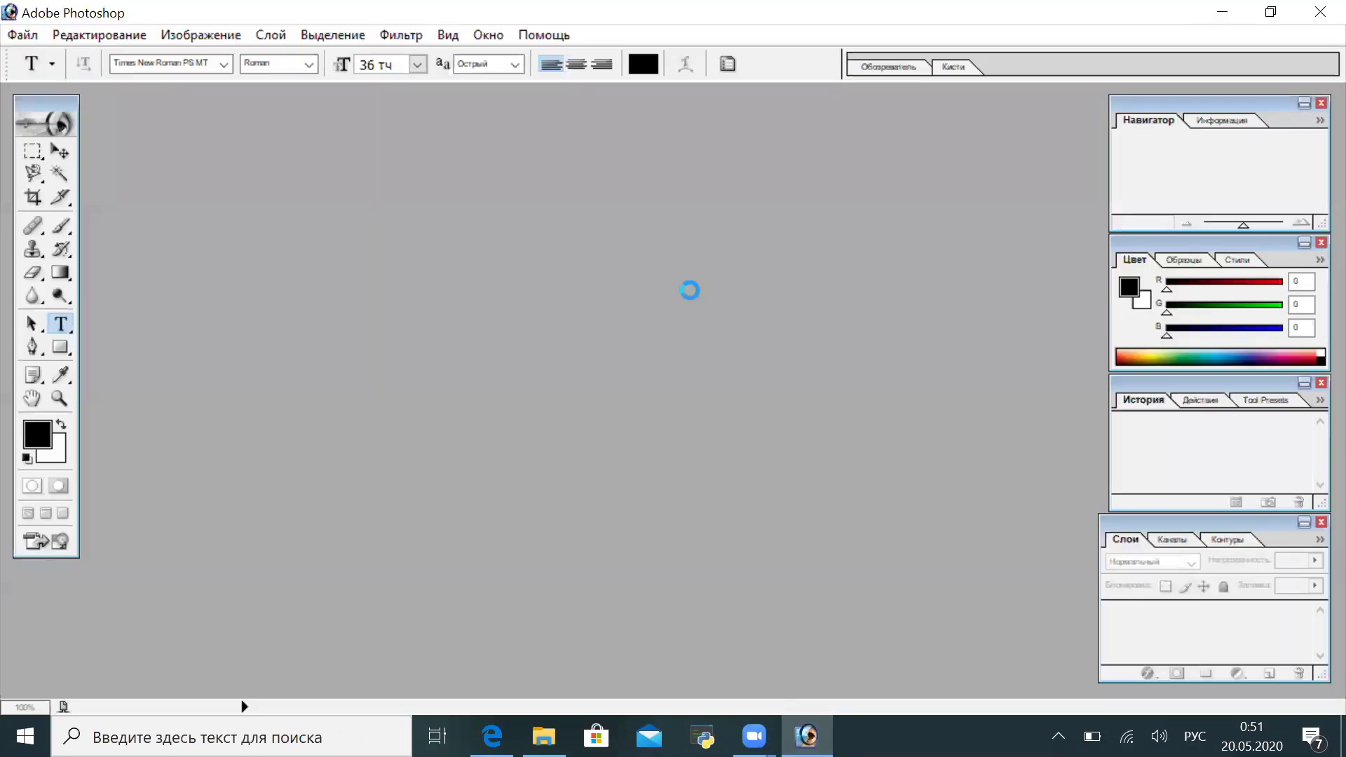
drag(358, 112, 419, 147)
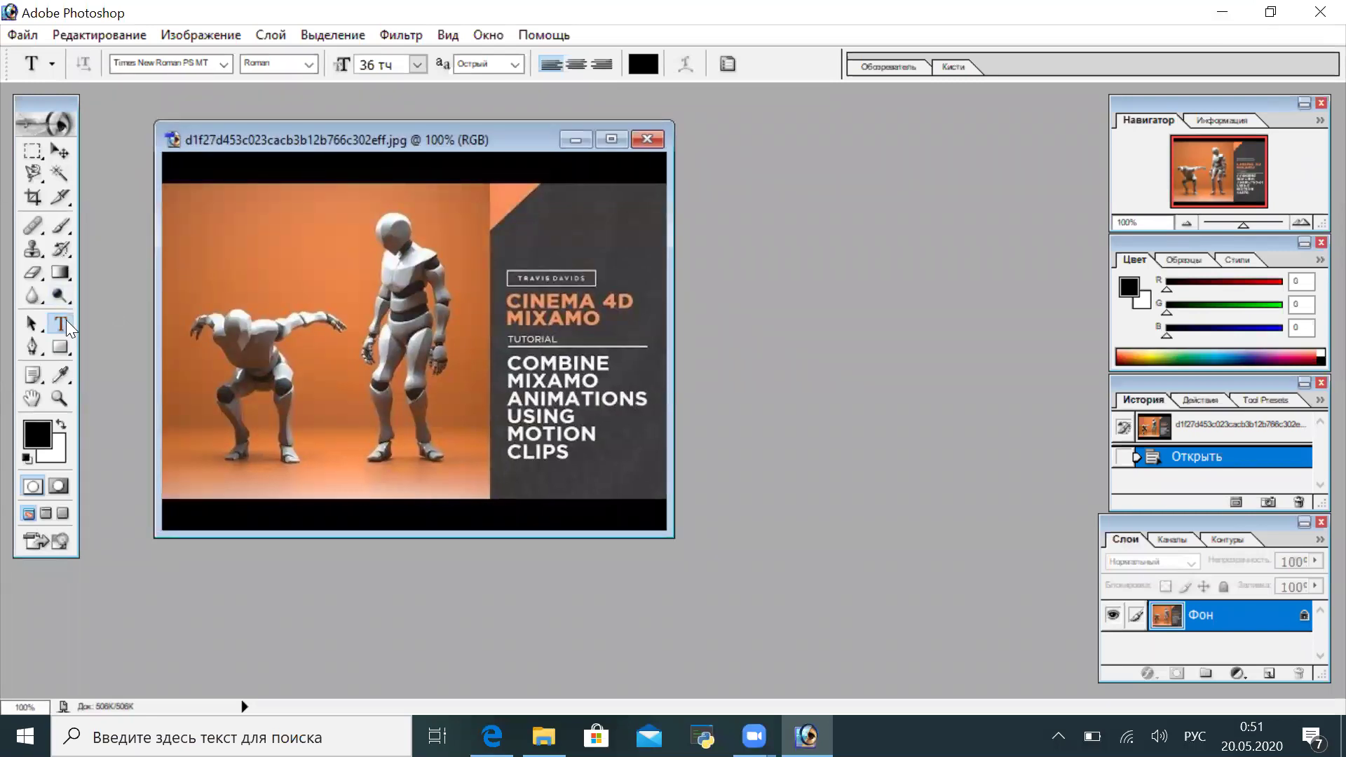
Step: Create a text box on the orange background above the crouching figure and look through the available fonts
drag(185, 214, 362, 263)
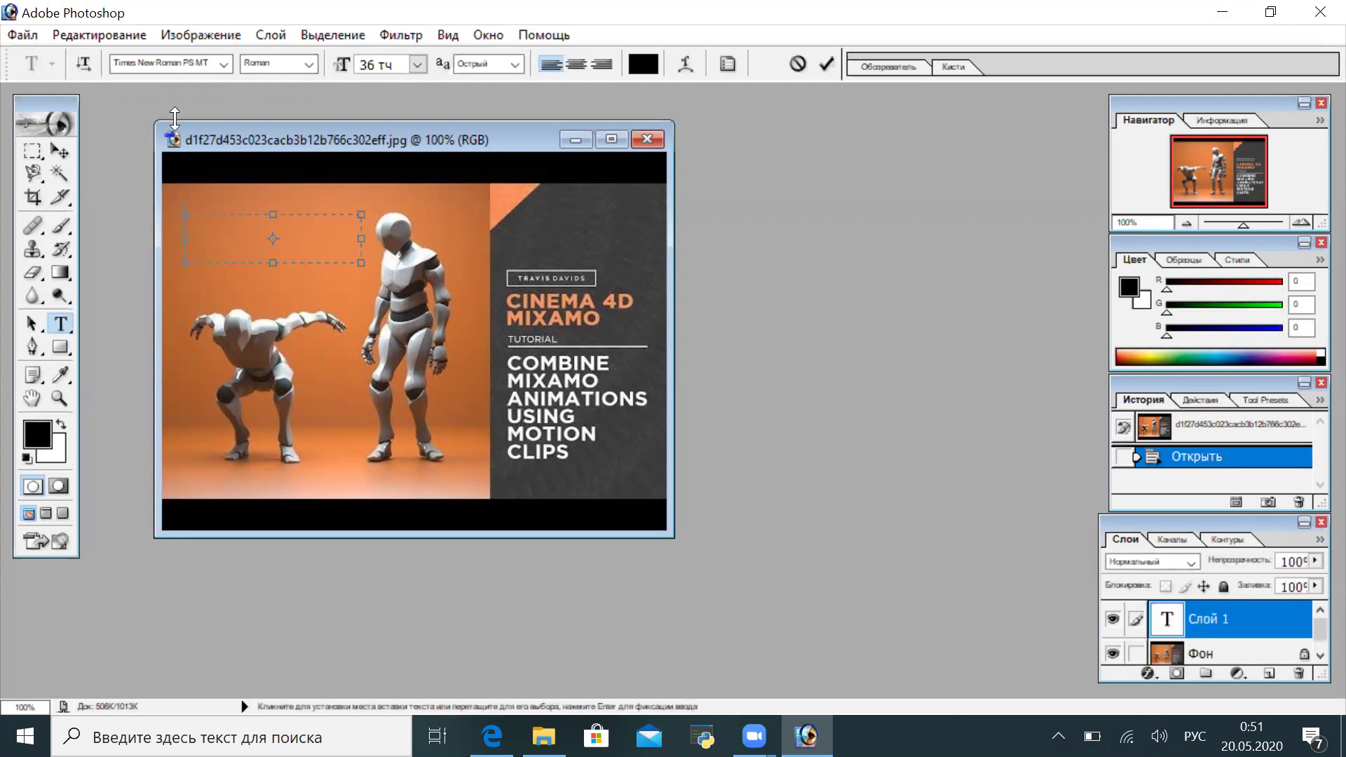
click(224, 64)
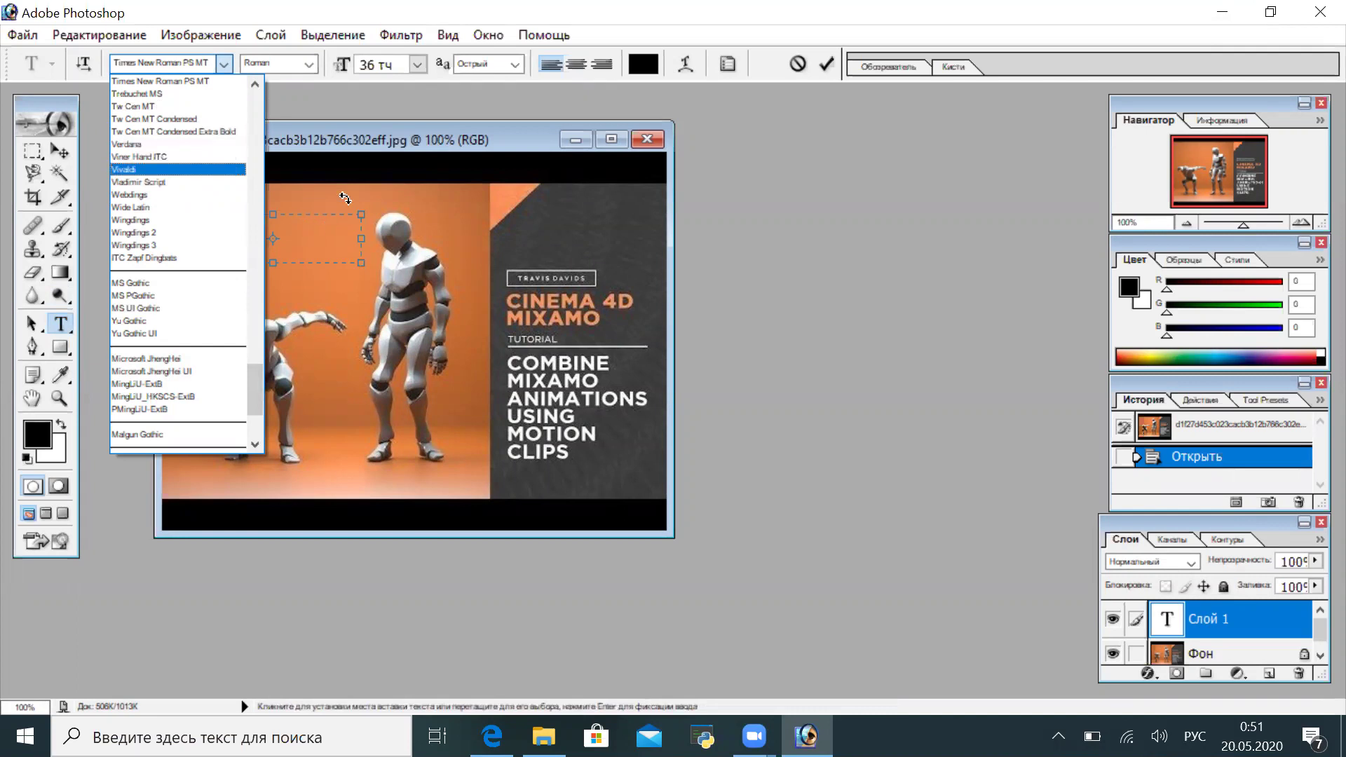
click(214, 249)
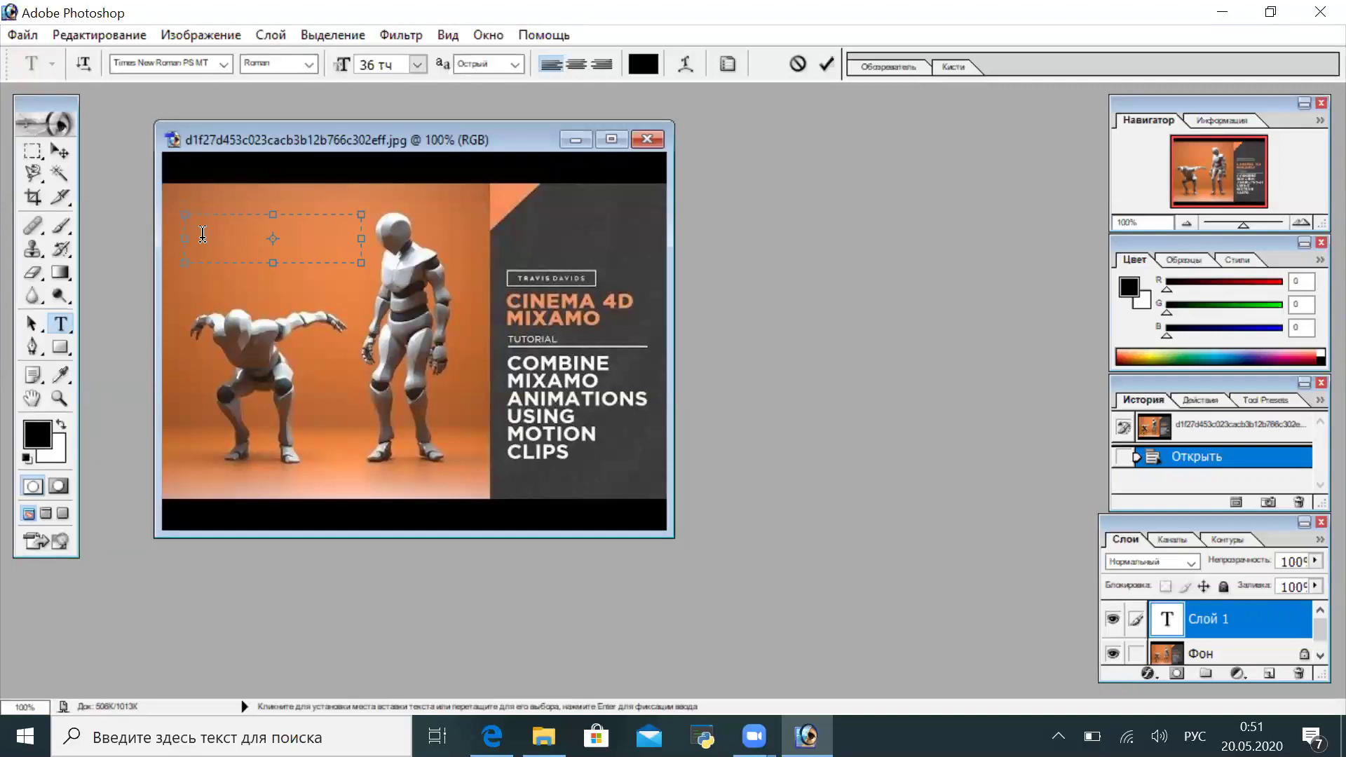
text(Нурахмет)
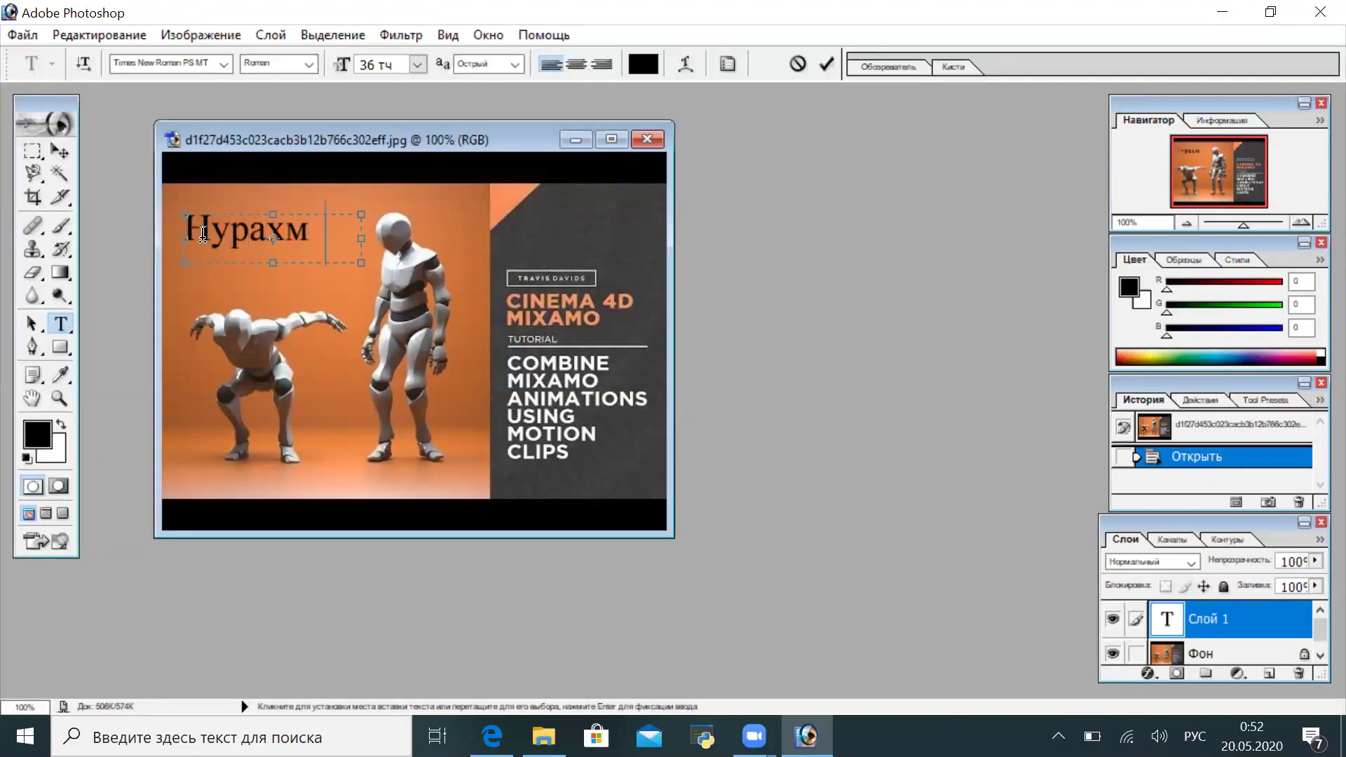
key(BackSpace)
key(BackSpace)
key(BackSpace)
key(BackSpace)
key(BackSpace)
key(BackSpace)
key(BackSpace)
key(BackSpace)
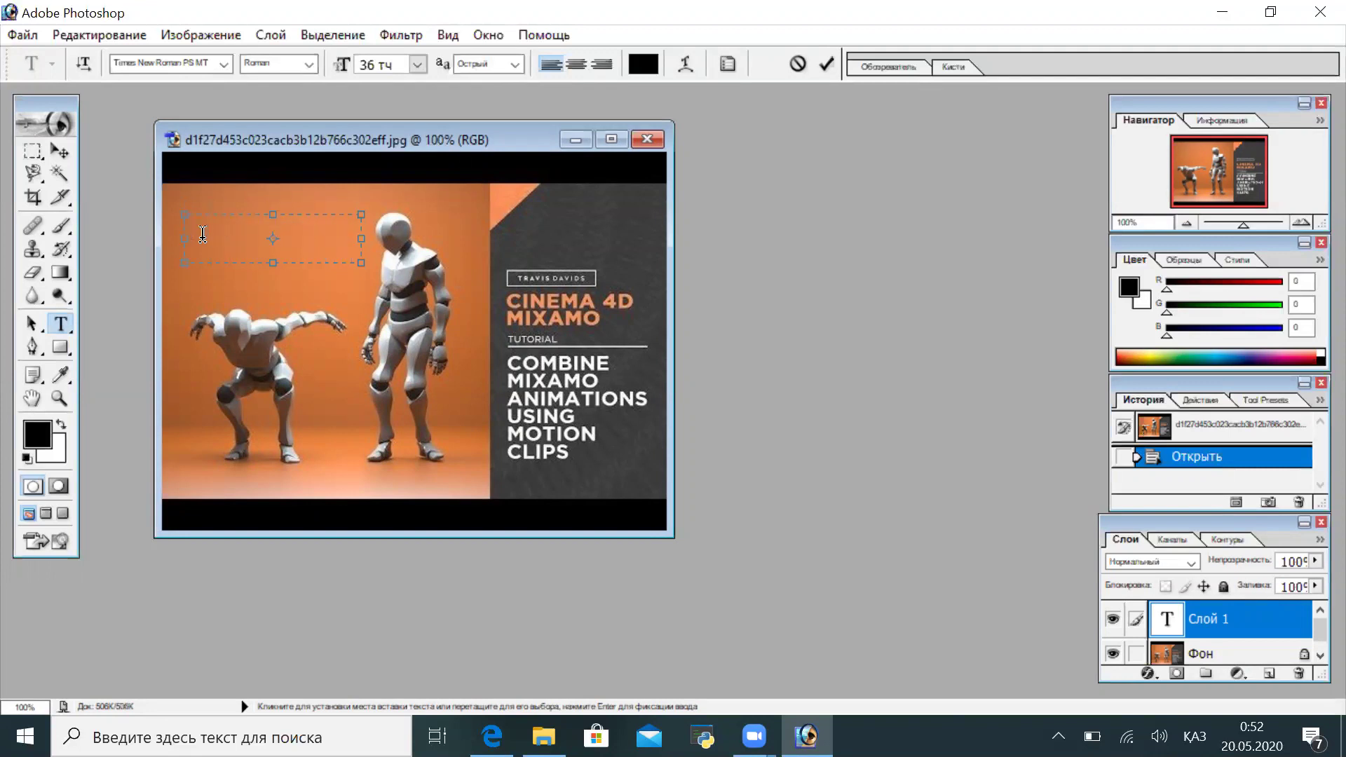
Step: Enter "Salem" in the text box with the English keyboard layout, and close the image without applying the text
key(alt+shift)
text(Salem)
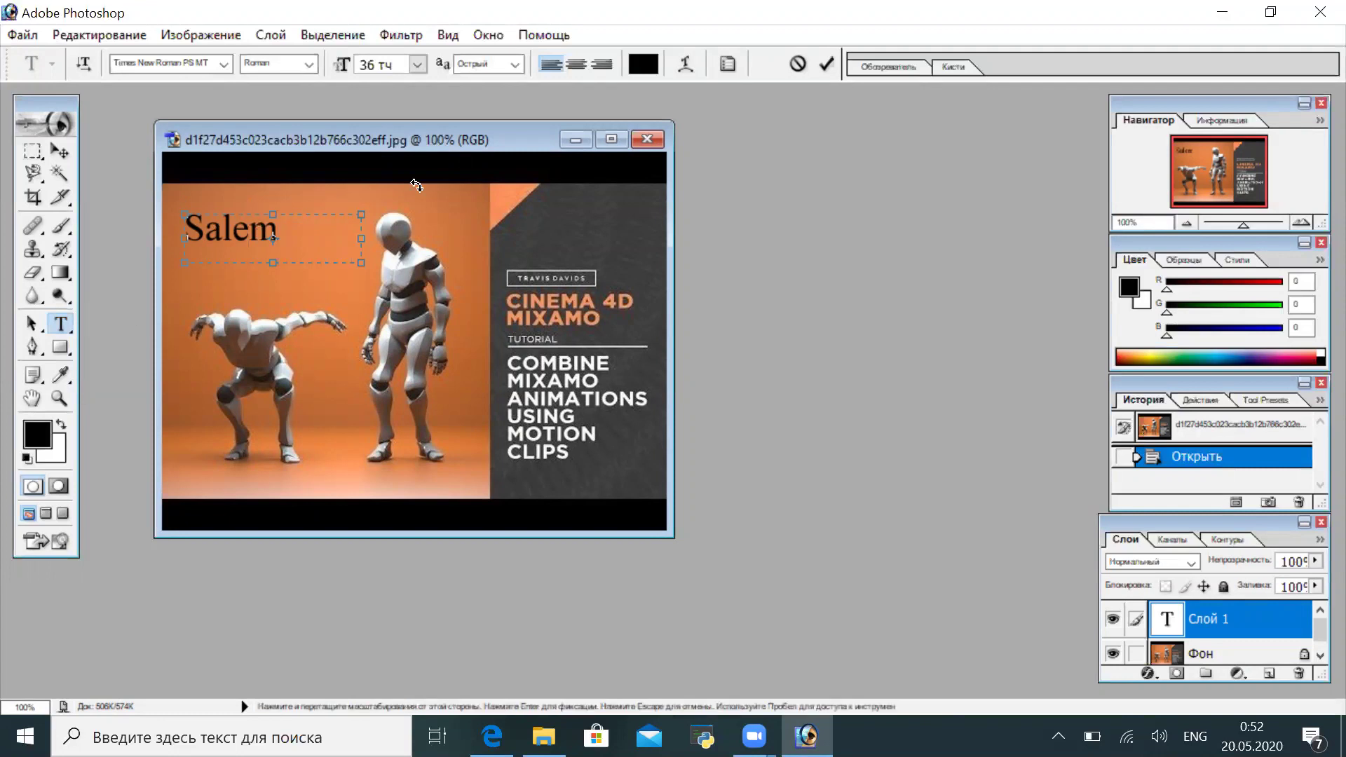
click(649, 138)
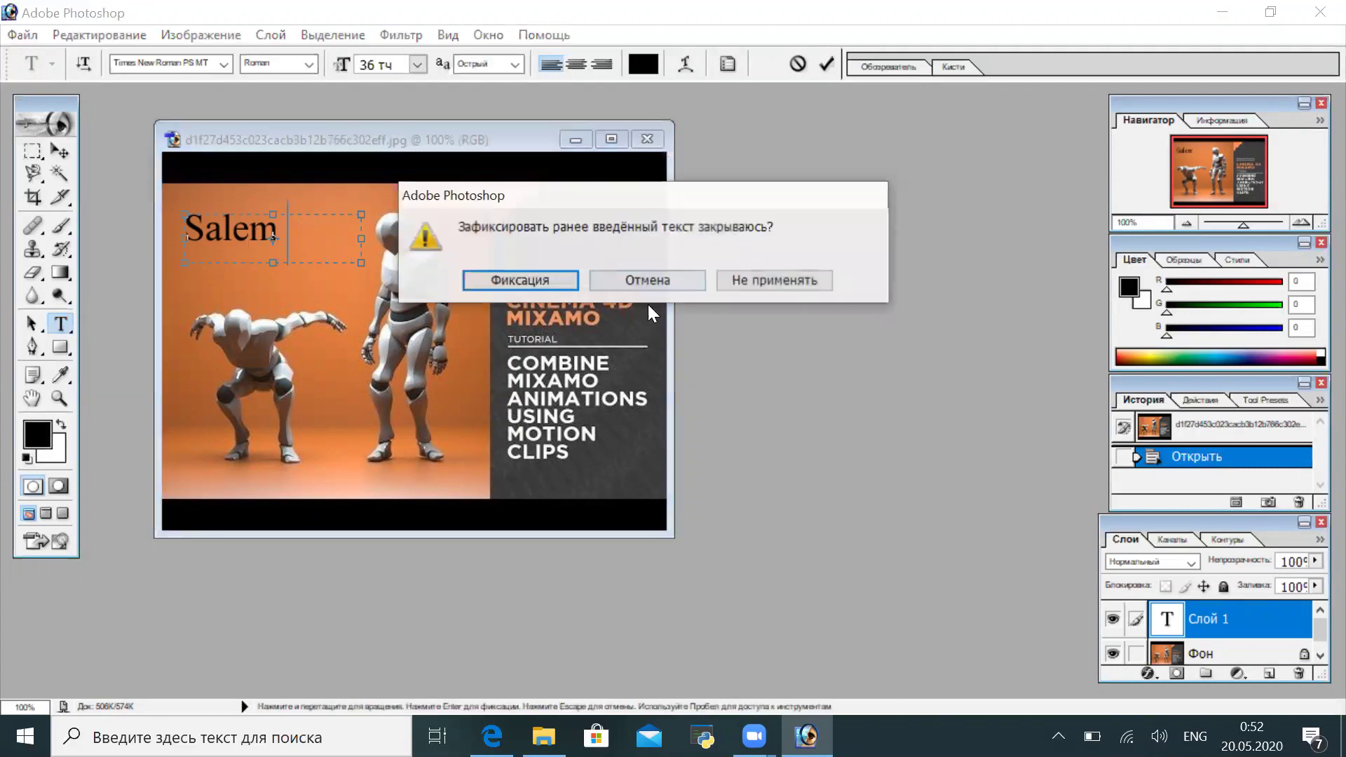
click(777, 281)
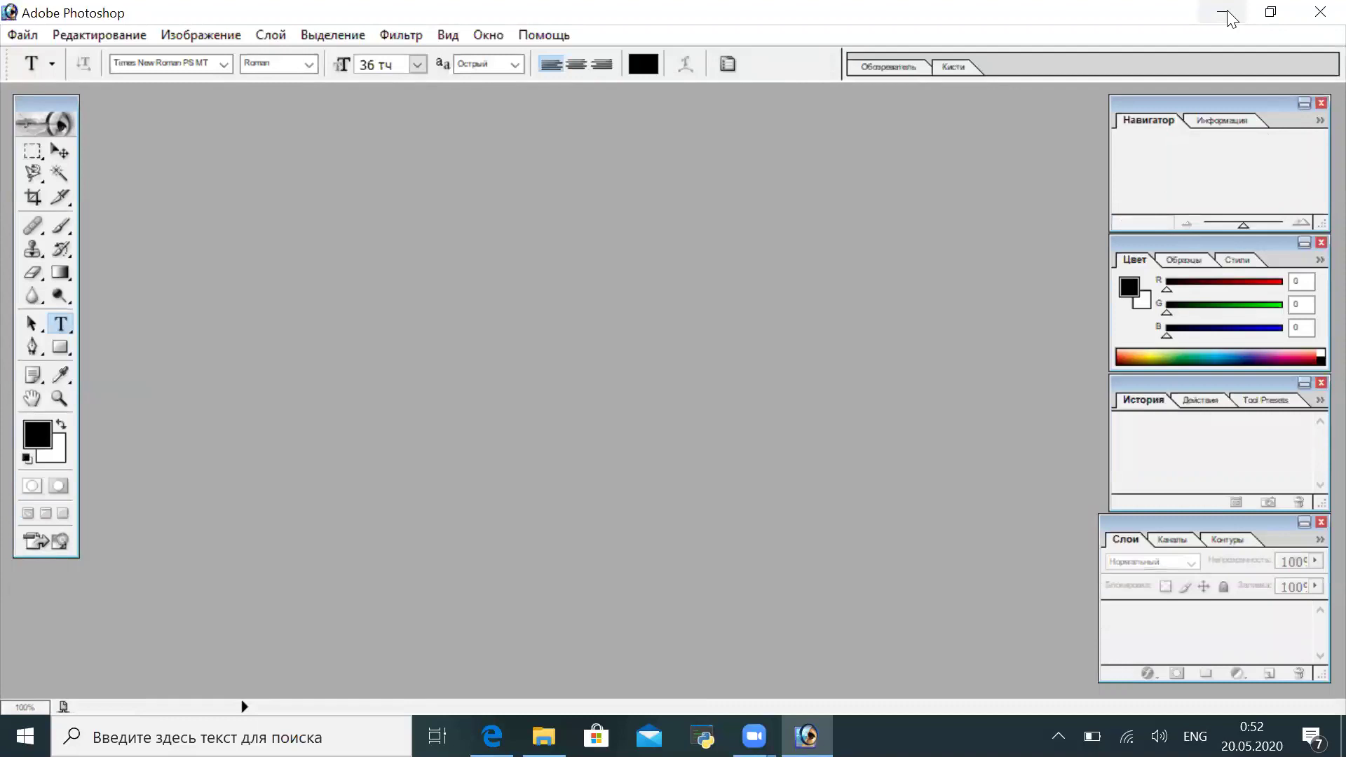
Step: Open the robot figures image d1f27d453c023cacb3b12b766c302eff.jpg from the desktop in Photoshop again and reposition its window
click(1222, 12)
drag(147, 176, 673, 423)
drag(461, 114, 543, 127)
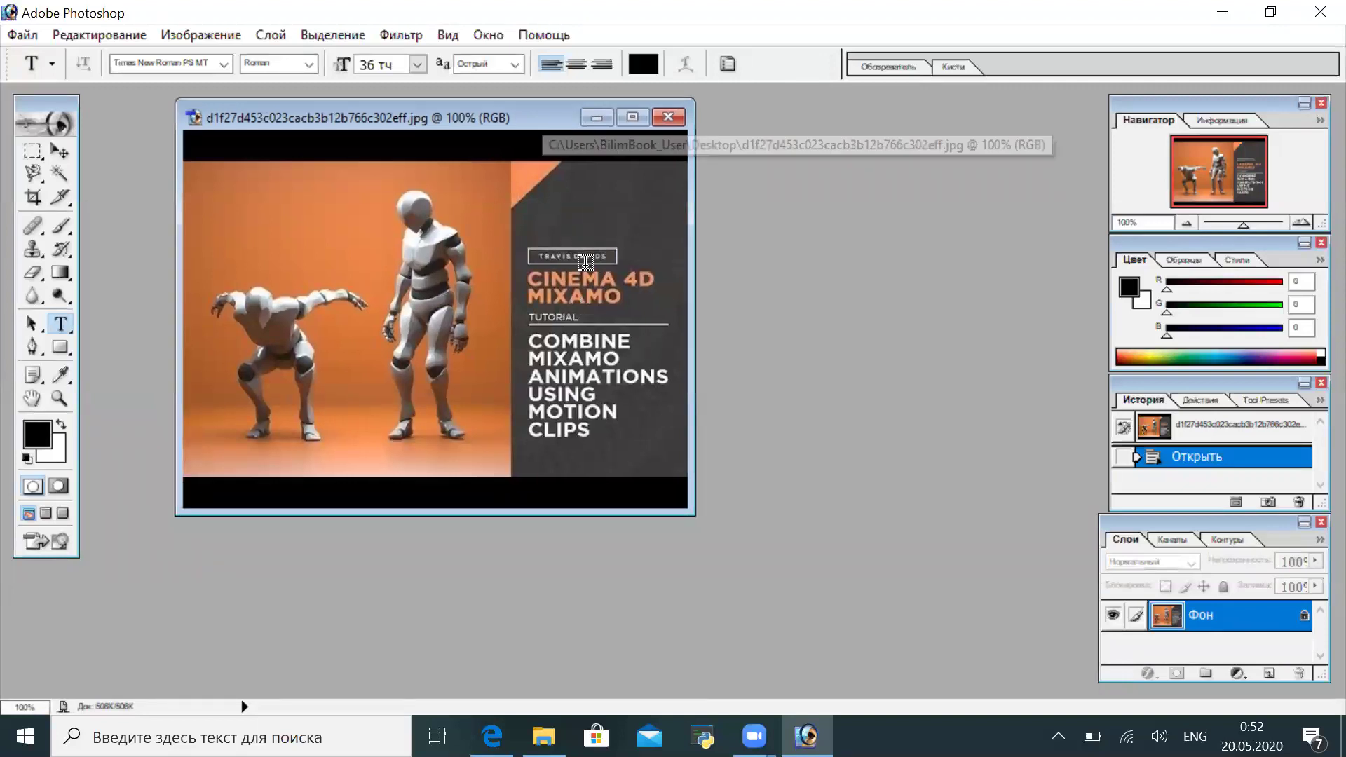
Step: Erase the framed author label above the "CINEMA 4D MIXAMO" heading with the 13 px Eraser
click(39, 273)
click(43, 278)
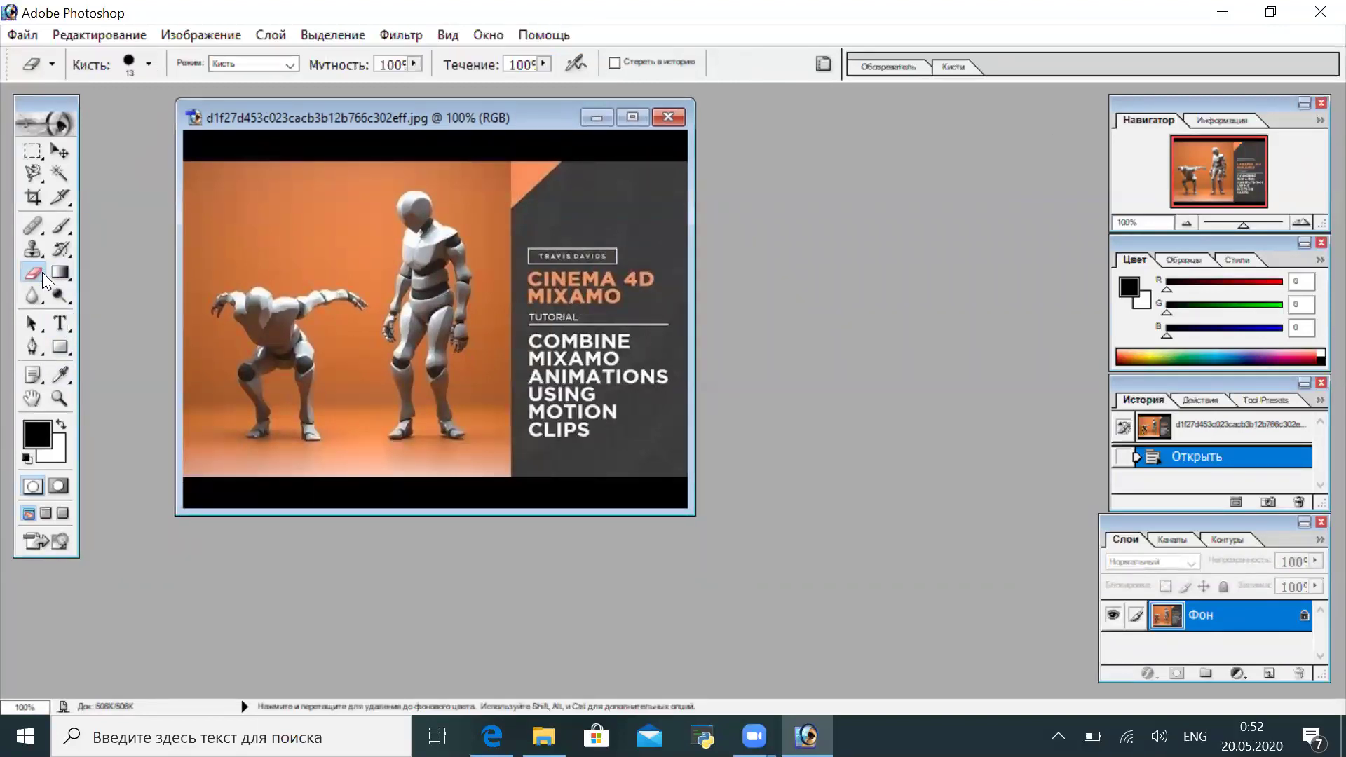
click(113, 273)
mouse_move(533, 252)
mouse_down()
mouse_move(601, 250)
mouse_move(534, 262)
mouse_move(645, 276)
mouse_move(582, 270)
mouse_up()
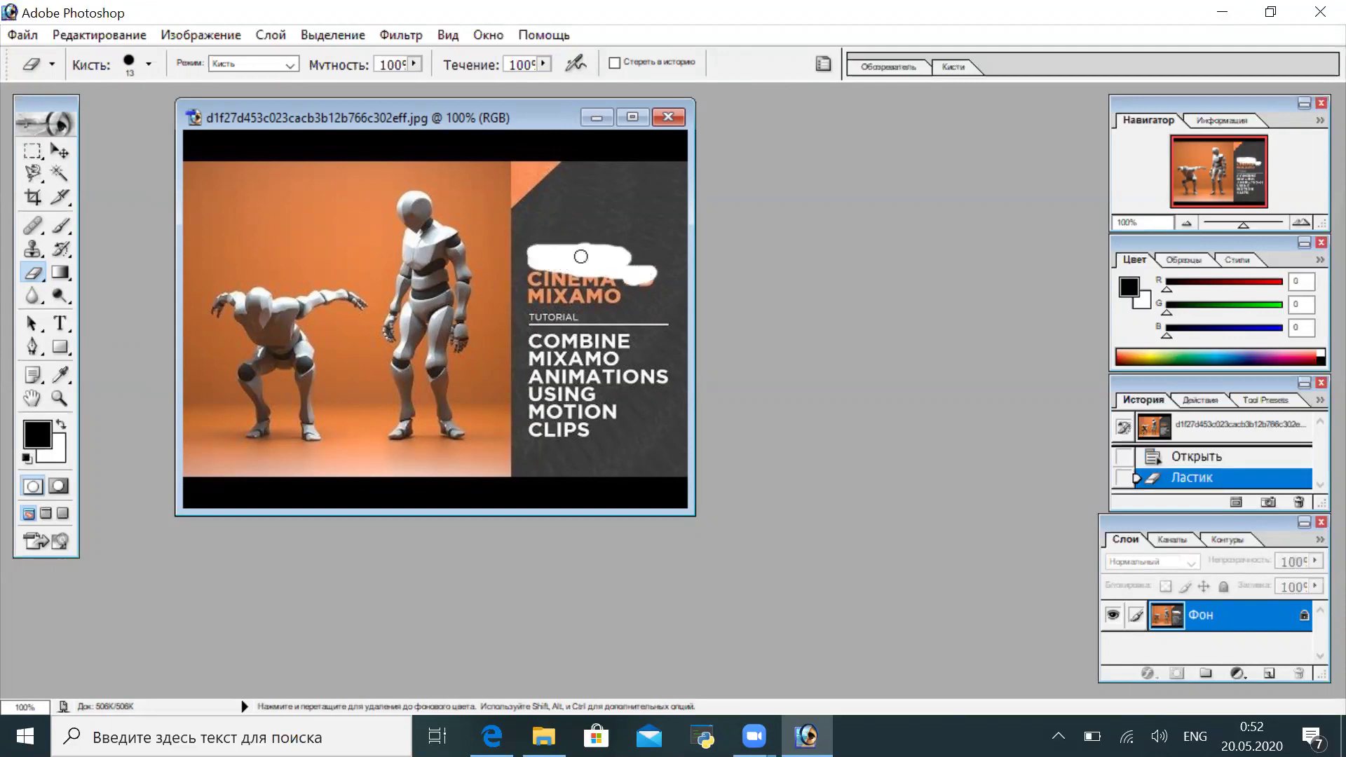
Step: Enlarge the Eraser brush to 92 px and erase the whole dark panel with its lettering beside the figures
right_click(590, 265)
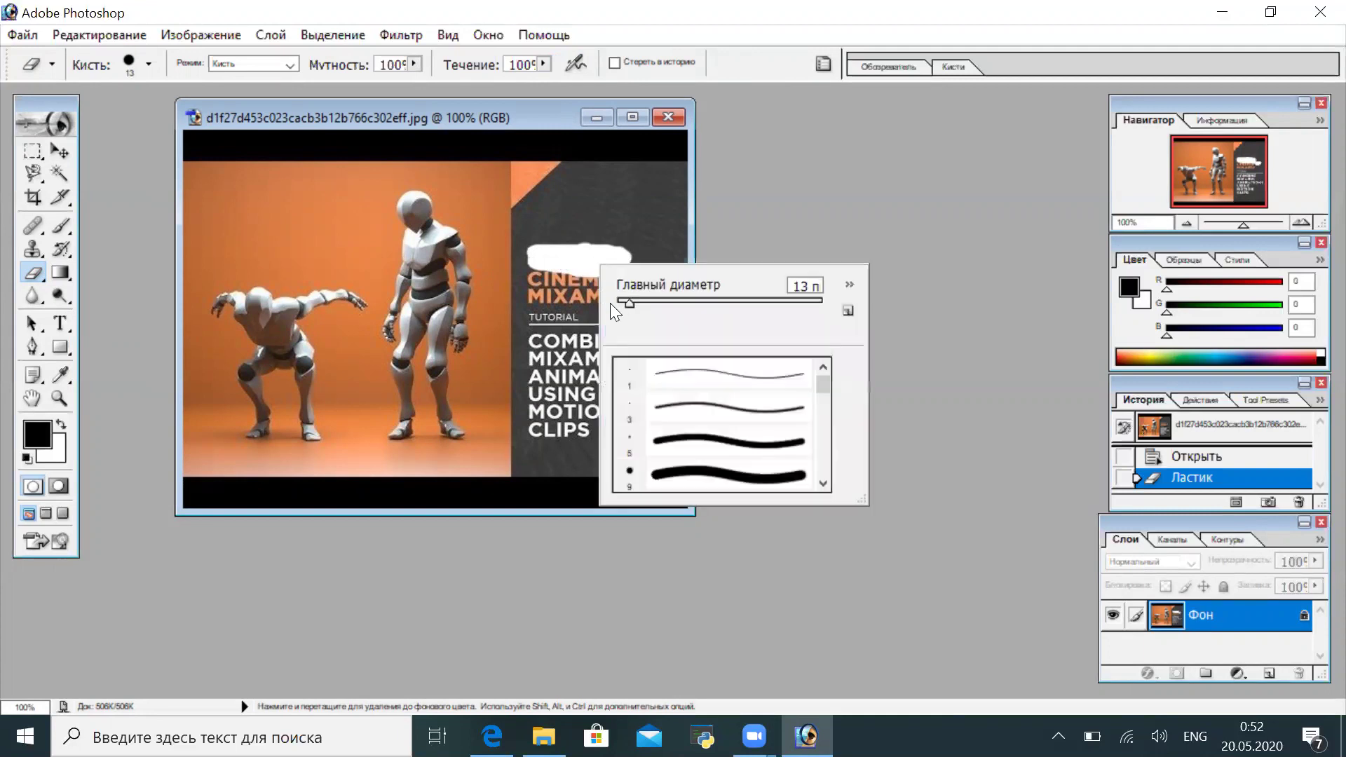
drag(625, 303, 660, 307)
drag(703, 303, 709, 304)
mouse_move(617, 234)
mouse_down()
mouse_move(571, 267)
mouse_move(574, 300)
mouse_move(641, 301)
mouse_move(597, 284)
mouse_move(564, 313)
mouse_move(570, 365)
mouse_move(631, 362)
mouse_move(600, 398)
mouse_move(575, 383)
mouse_move(563, 419)
mouse_move(574, 448)
mouse_move(647, 455)
mouse_move(642, 401)
mouse_move(550, 490)
mouse_move(555, 447)
mouse_move(584, 497)
mouse_move(680, 421)
mouse_move(677, 297)
mouse_move(652, 160)
mouse_move(558, 163)
mouse_move(547, 196)
mouse_move(565, 213)
mouse_move(534, 178)
mouse_move(563, 341)
mouse_move(561, 423)
mouse_move(556, 267)
mouse_up()
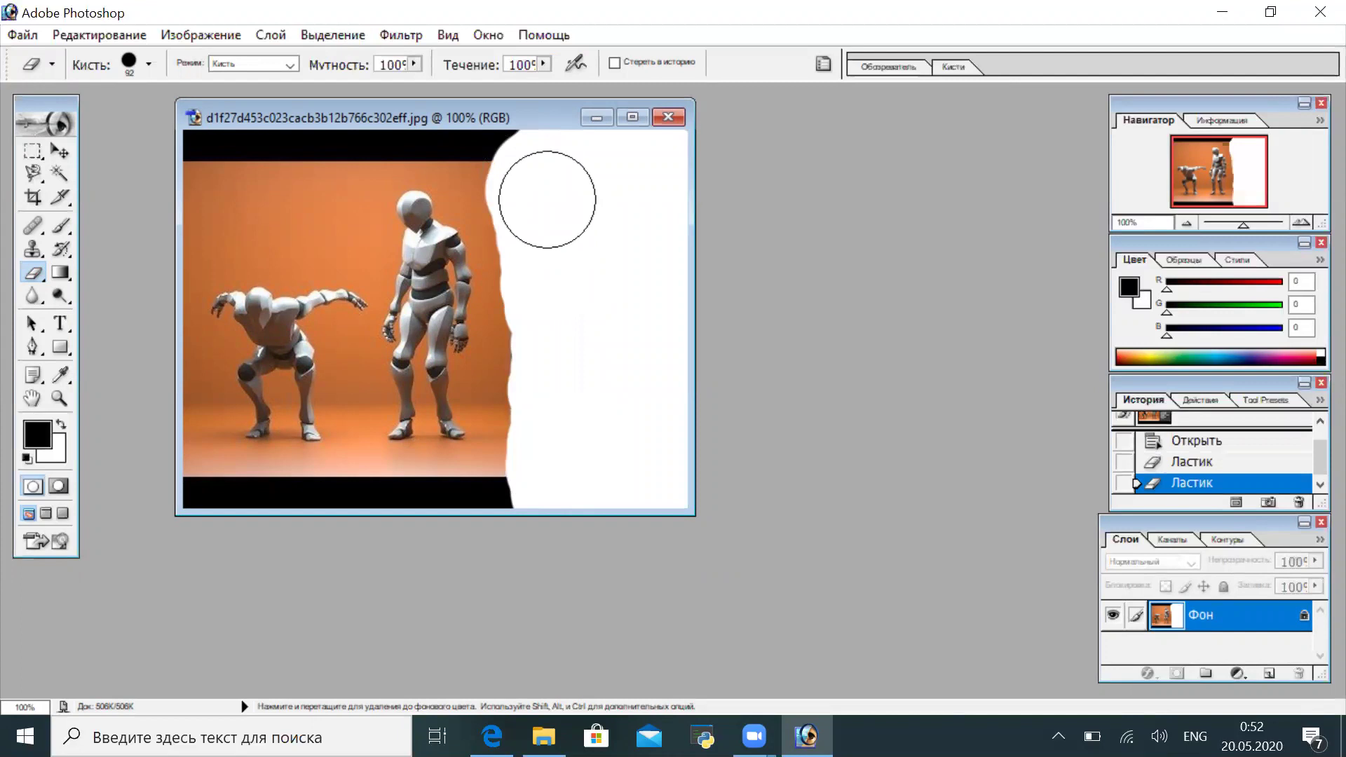
Step: Create a text box in the upper part of the erased white area and enter "Bul" as its first line
click(69, 326)
drag(522, 183, 657, 239)
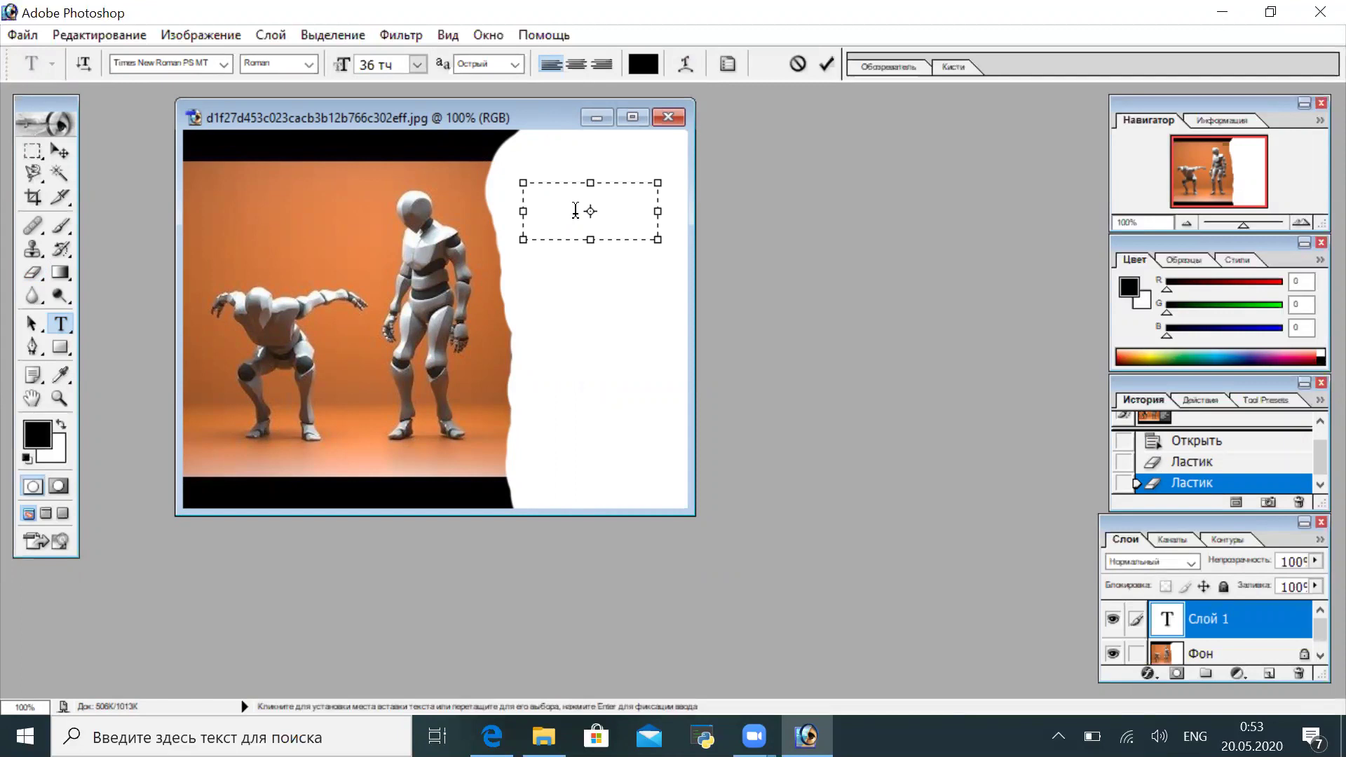
text(Bu)
key(BackSpace)
text(l sure)
key(BackSpace)
key(BackSpace)
key(BackSpace)
key(BackSpace)
key(BackSpace)
Step: Extend the text box downward, add "suret" on a second line, and center the text
drag(590, 240, 595, 335)
key(Return)
text(suret)
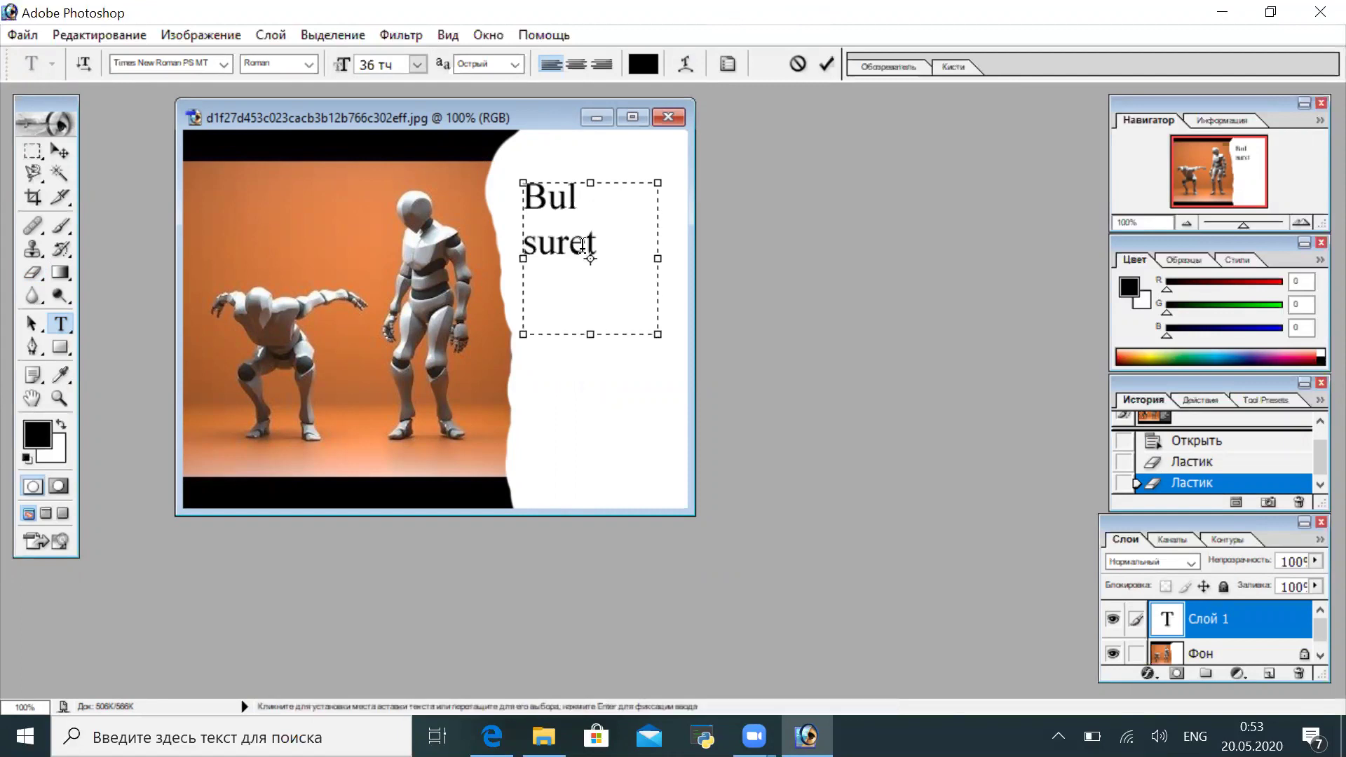
click(574, 65)
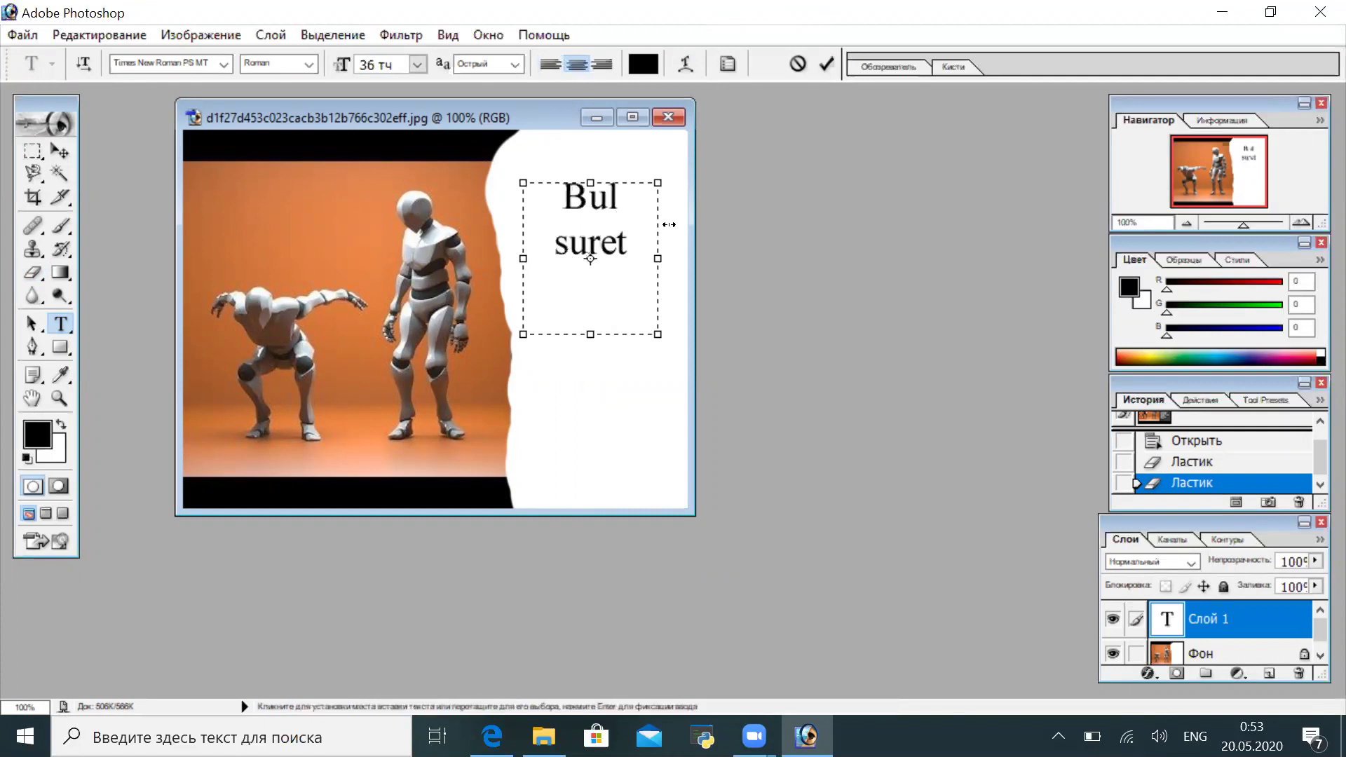